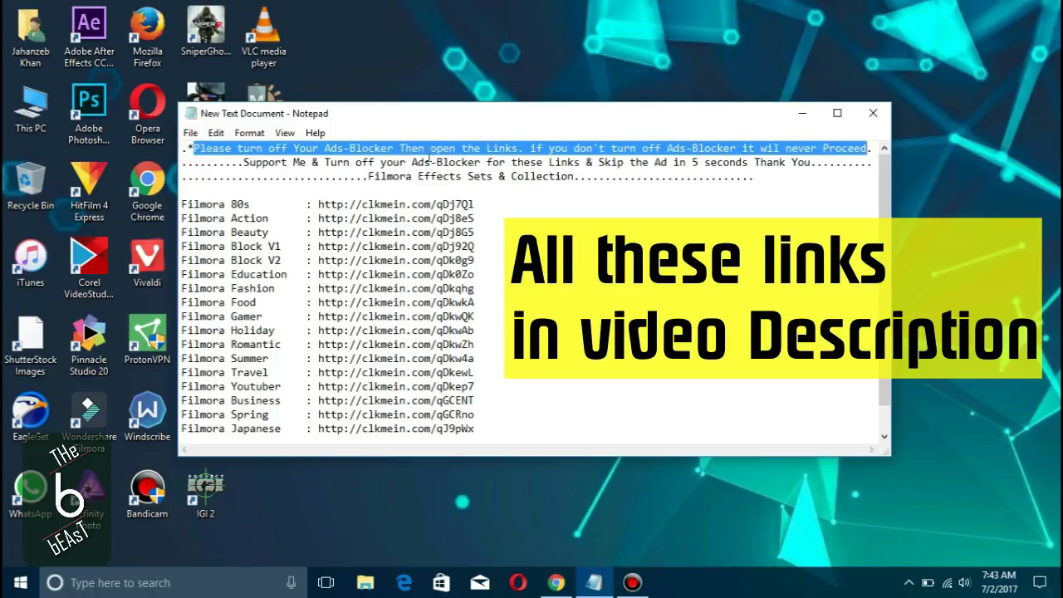
{"action": "left_click_drag", "start_coordinate": [242, 163], "coordinate": [809, 168]}
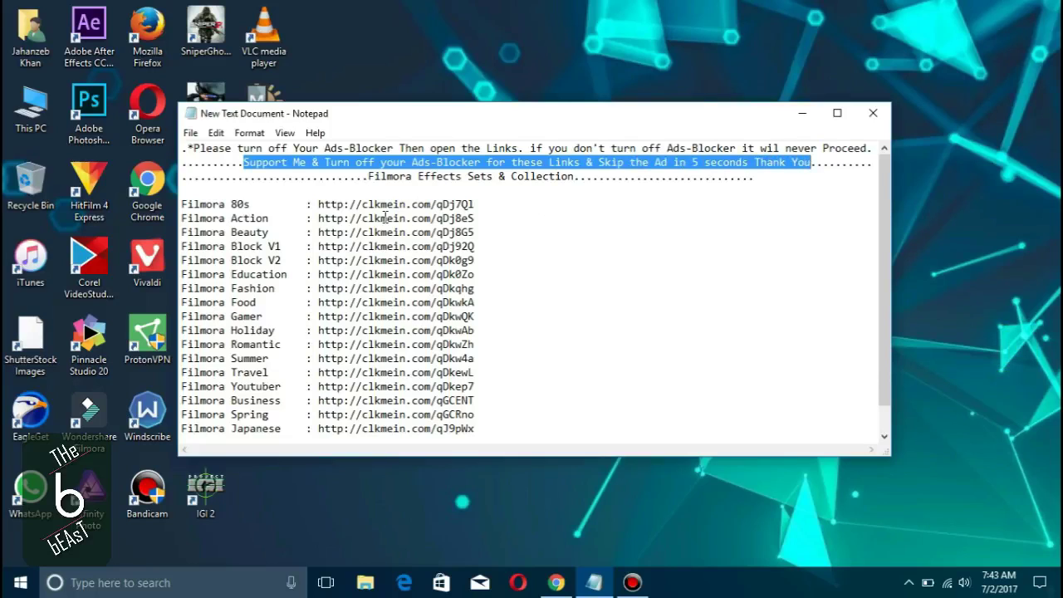
{"action": "left_click", "coordinate": [504, 221]}
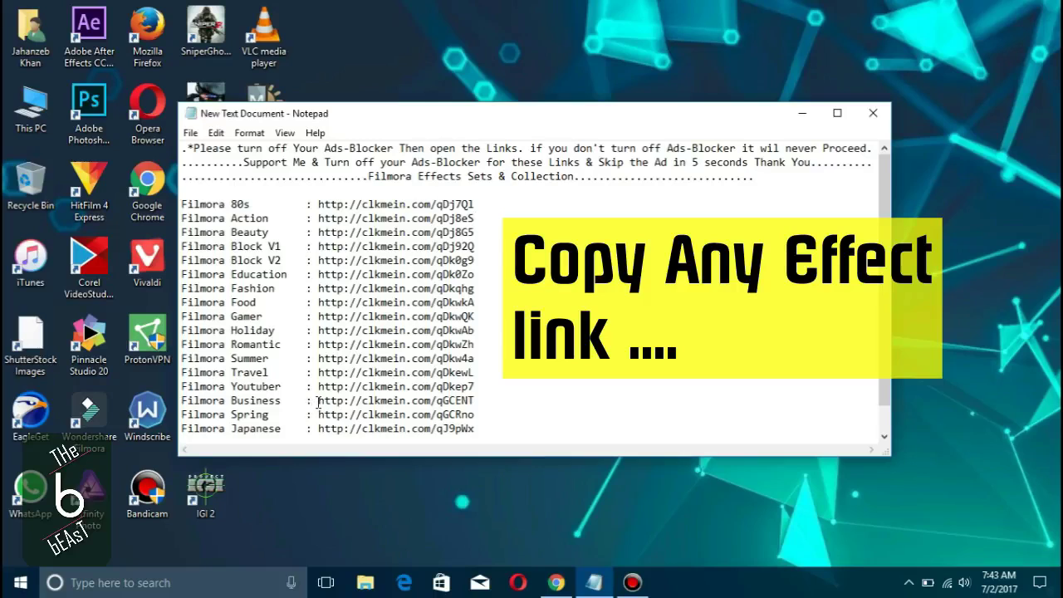
{"action": "left_click_drag", "start_coordinate": [318, 402], "coordinate": [479, 400]}
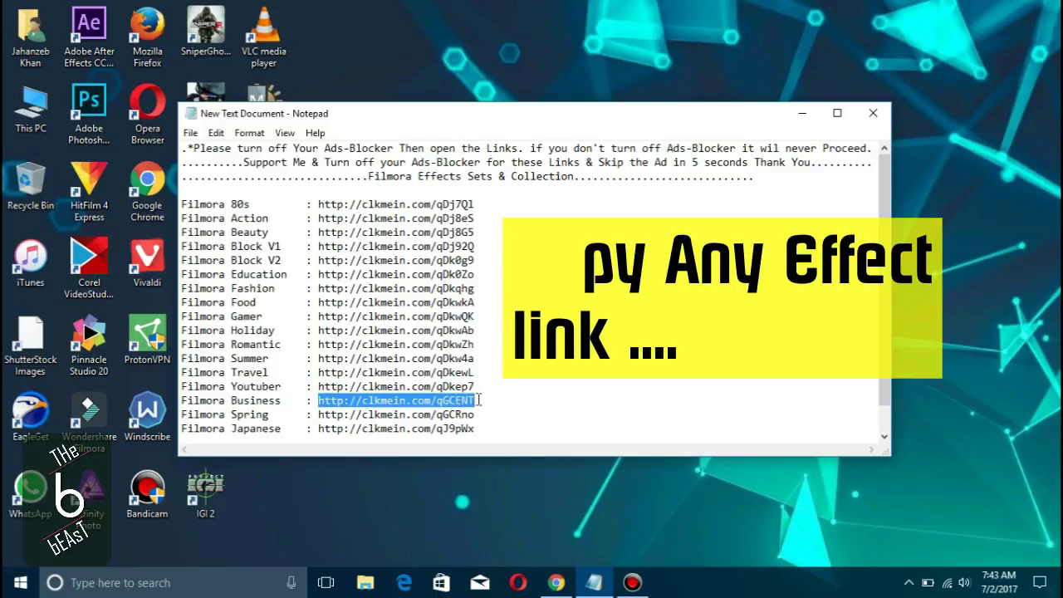
{"action": "right_click", "coordinate": [479, 400]}
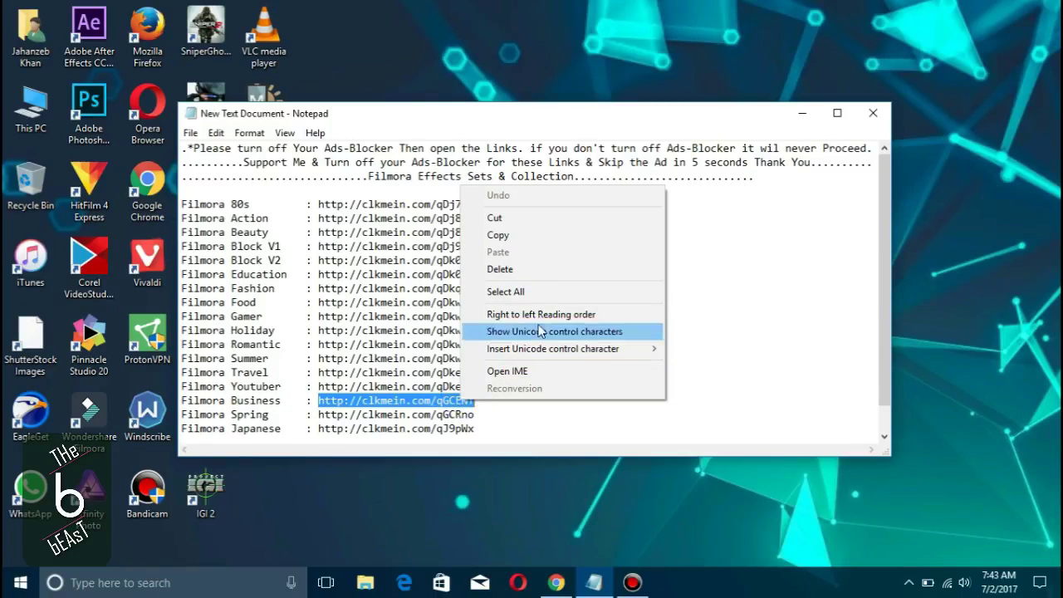
{"action": "left_click", "coordinate": [507, 238]}
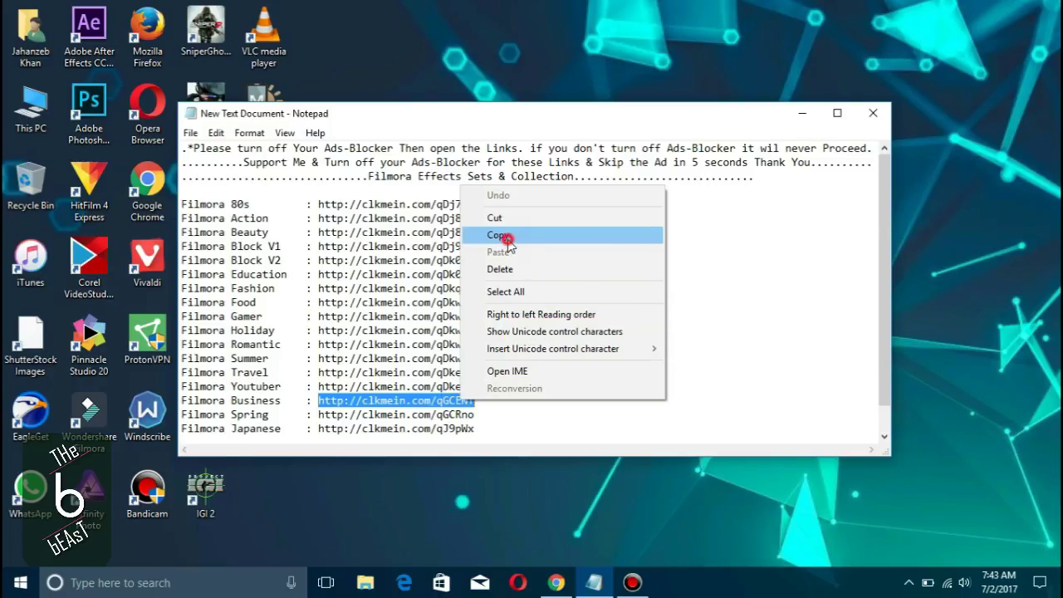
{"action": "left_click", "coordinate": [803, 113]}
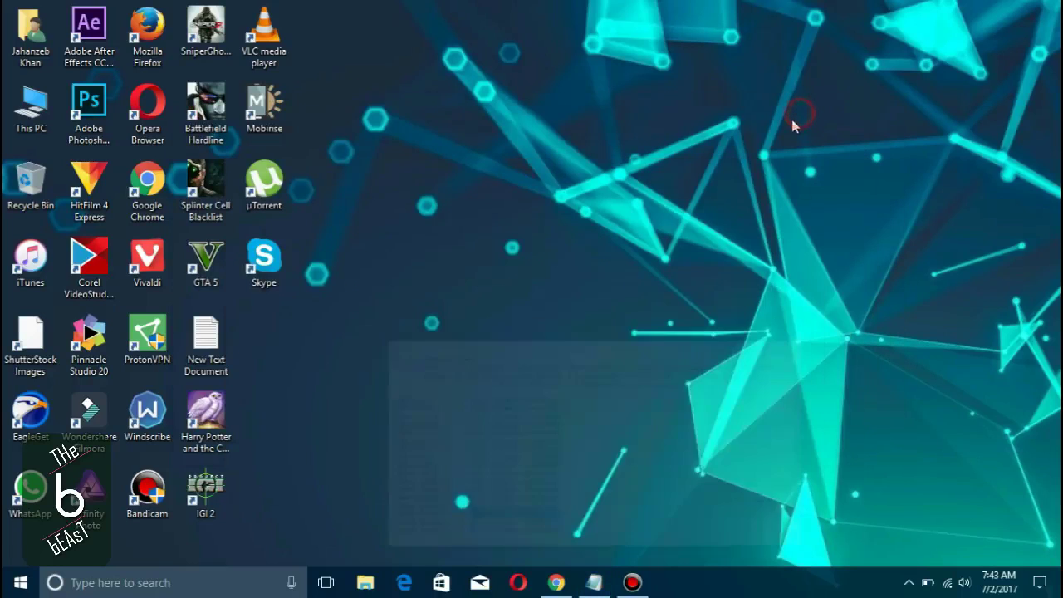
{"action": "left_click", "coordinate": [558, 584]}
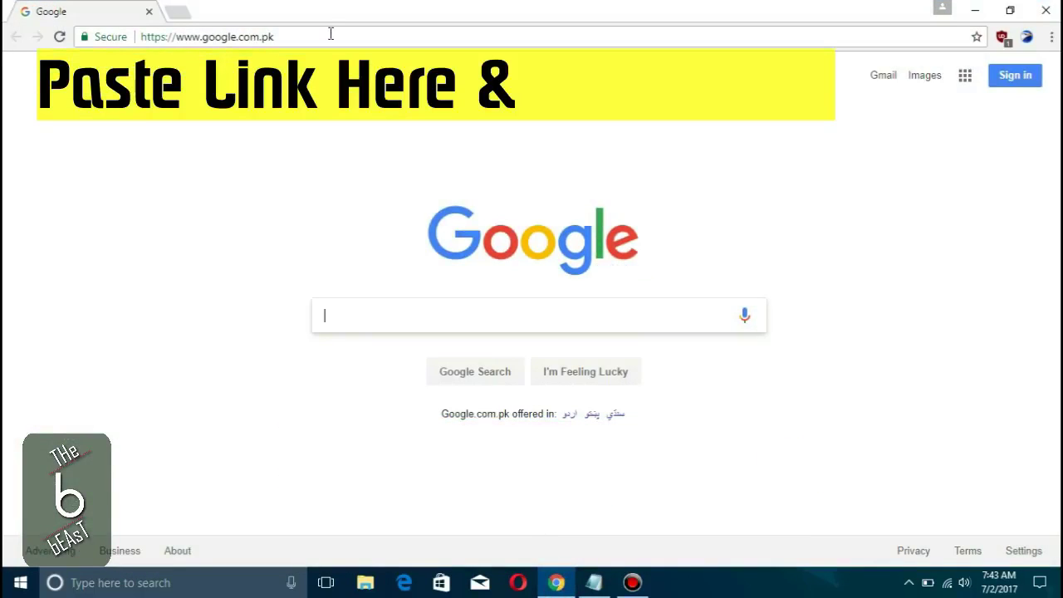
{"action": "left_click", "coordinate": [331, 34]}
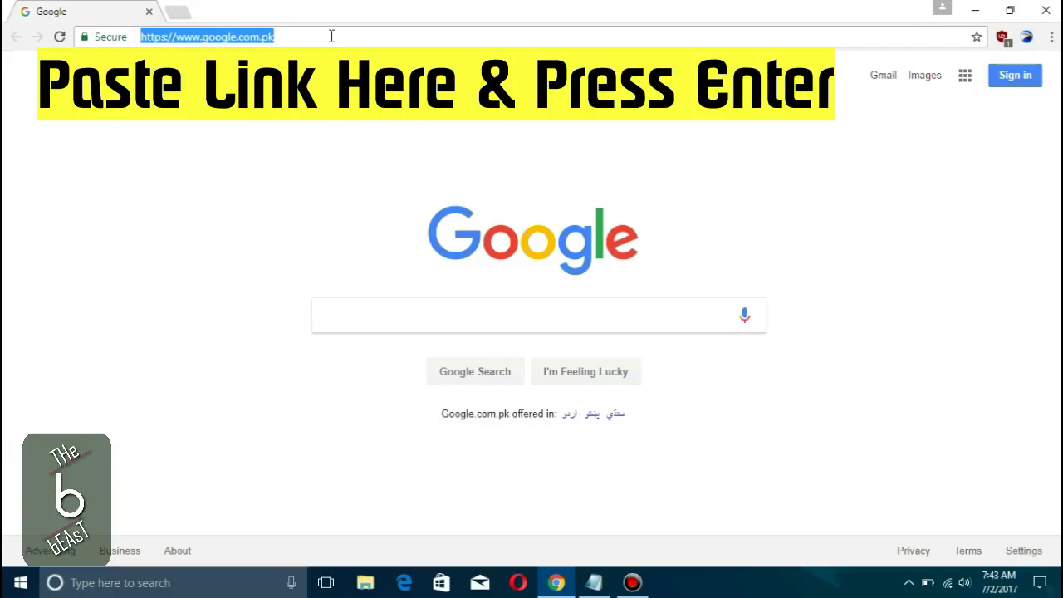
{"action": "key", "text": "BackSpace"}
{"action": "right_click", "coordinate": [332, 36]}
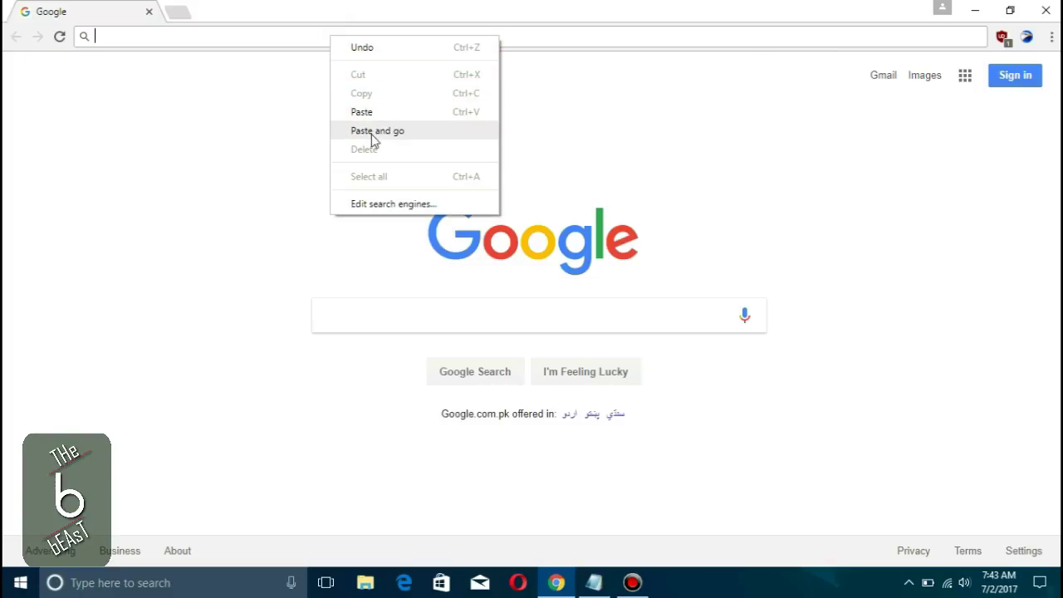
{"action": "left_click", "coordinate": [379, 113]}
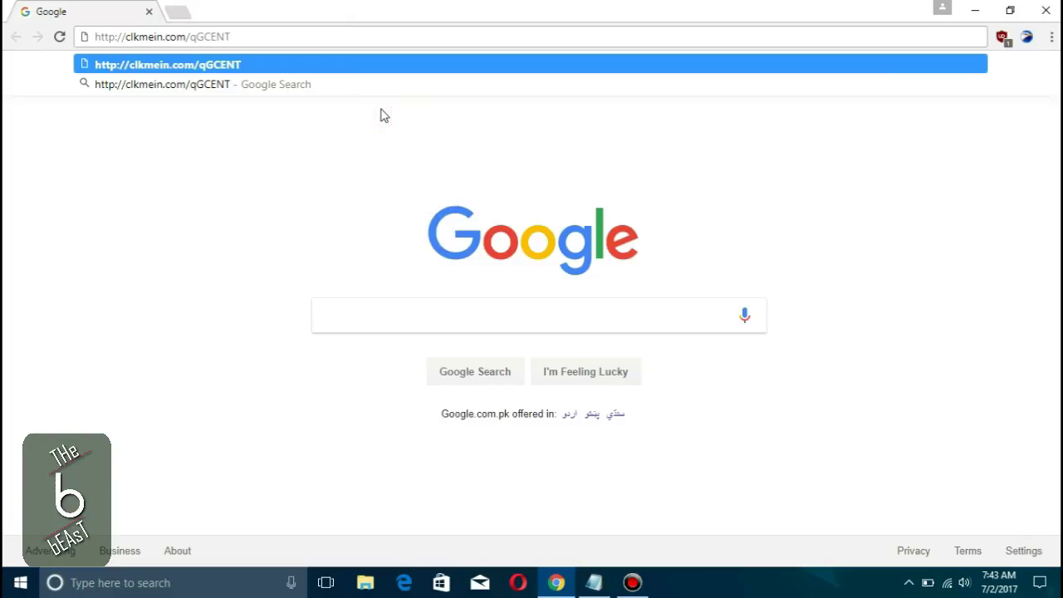
{"action": "key", "text": "Return"}
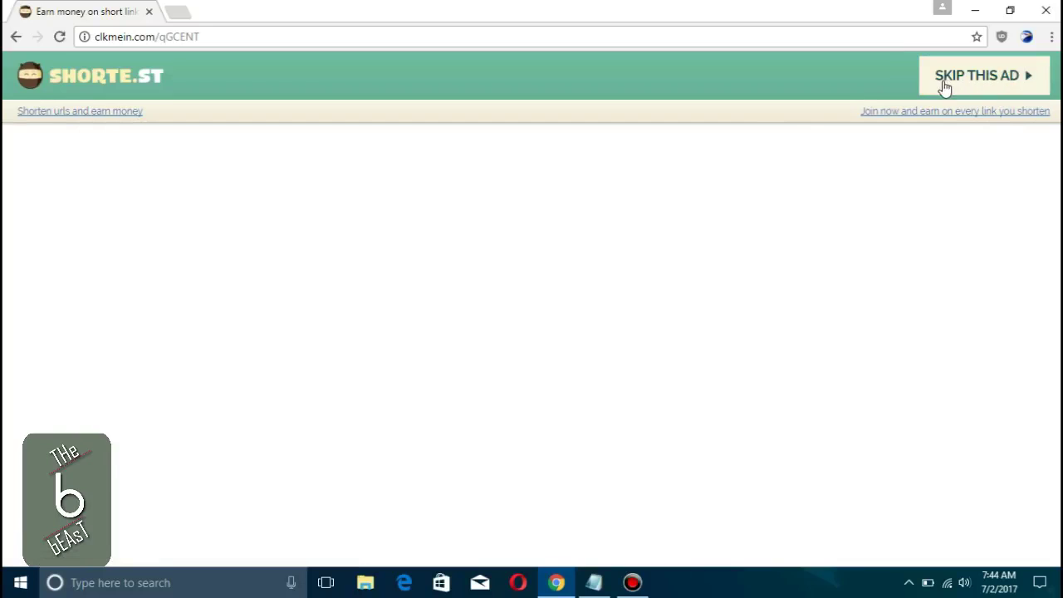
- Skip the ad page to download the Filmora Business Effect Pack .exe from MediaFire, and close the browser
{"action": "left_click", "coordinate": [983, 85]}
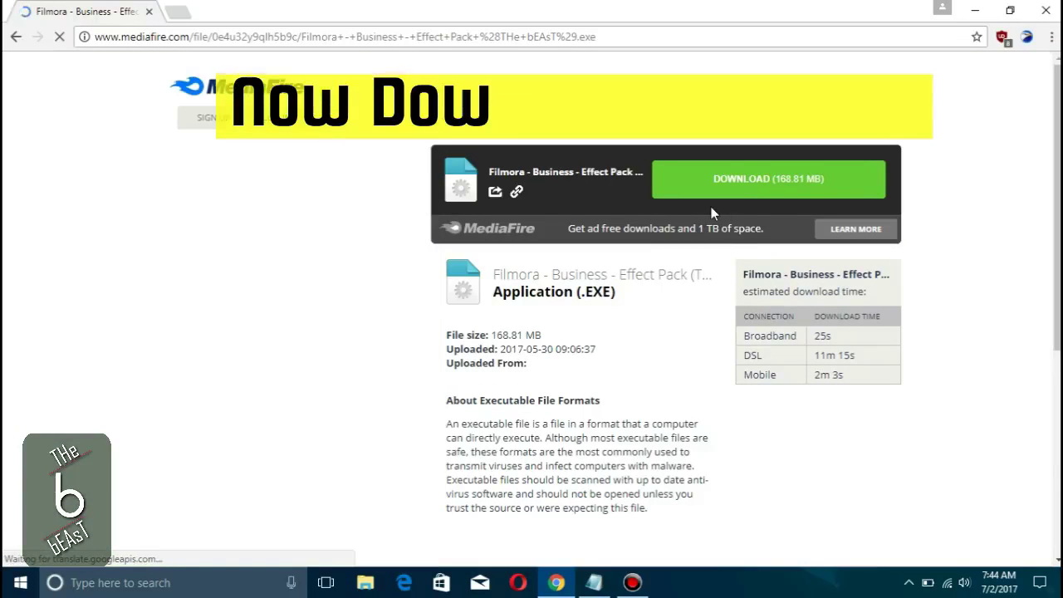
{"action": "left_click", "coordinate": [728, 178]}
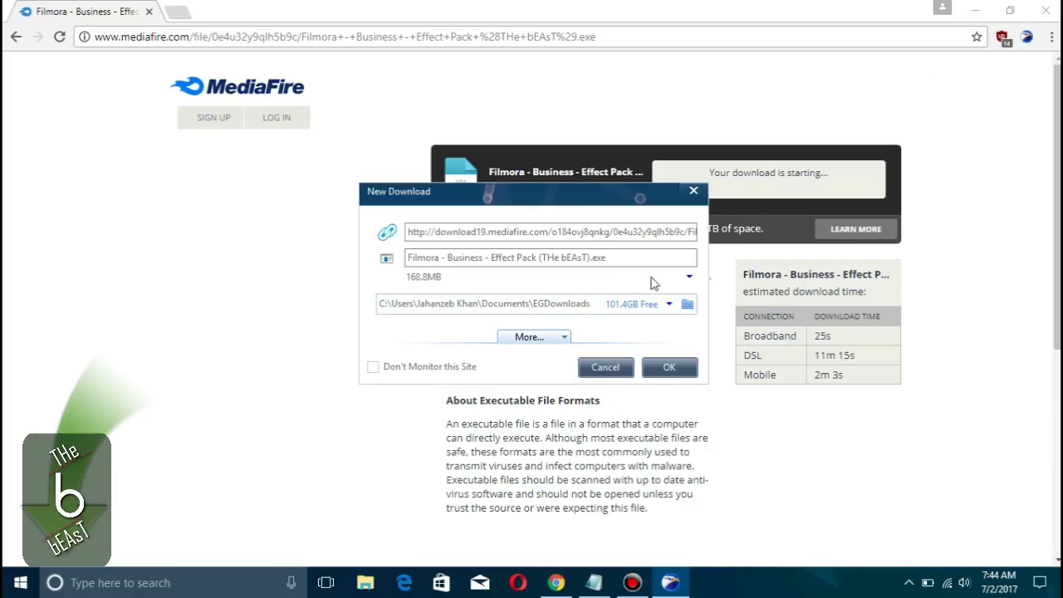
{"action": "left_click", "coordinate": [674, 370]}
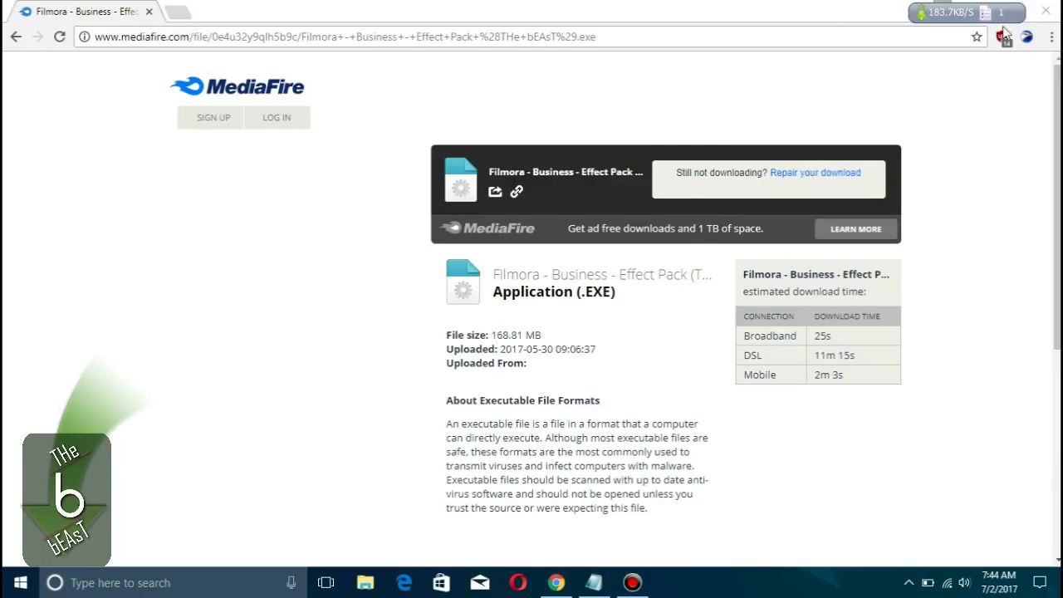
{"action": "left_click", "coordinate": [1046, 21]}
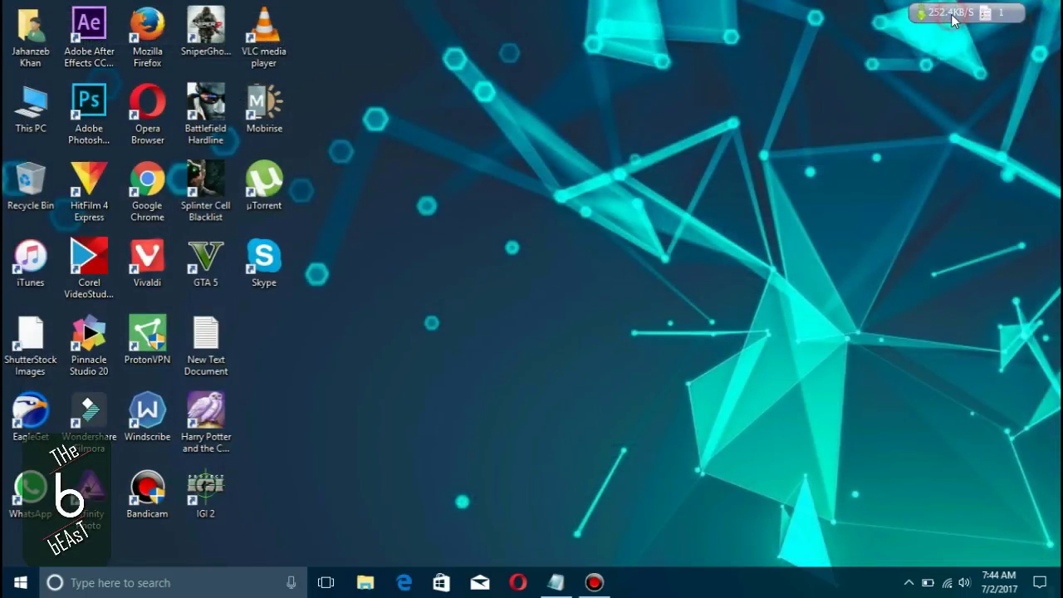
- Open the downloaded installer, install the Business Effects Pack and launch Filmora from the finished setup
{"action": "mouse_move", "coordinate": [952, 14]}
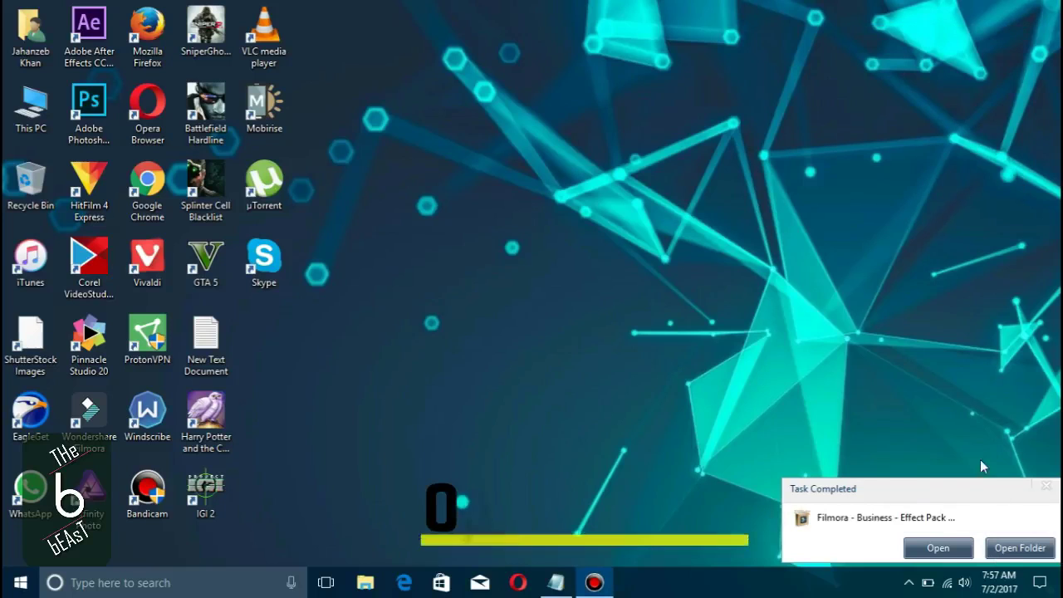
{"action": "left_click", "coordinate": [938, 549]}
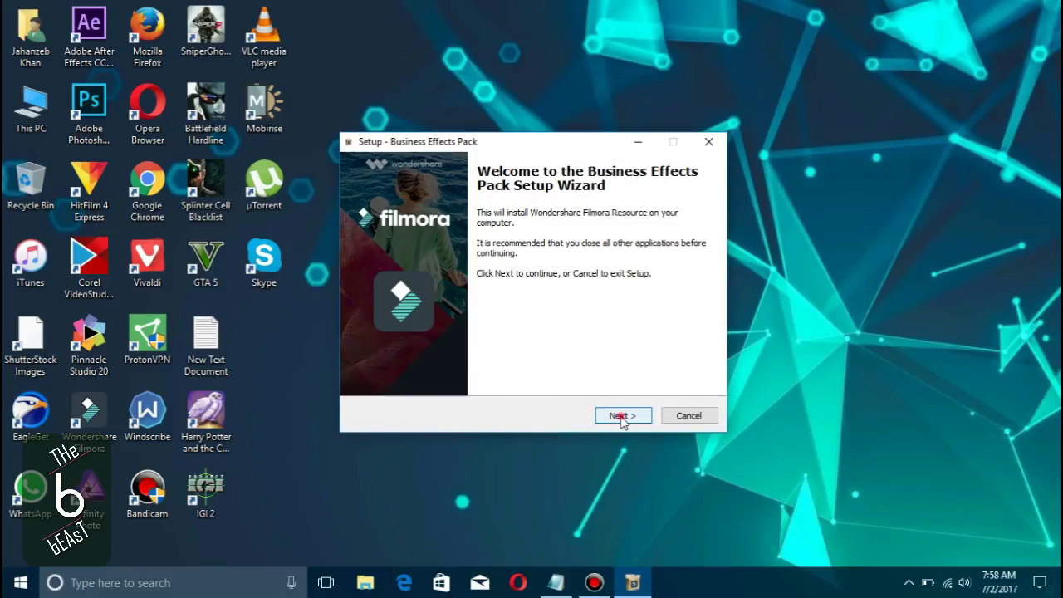
{"action": "left_click", "coordinate": [622, 417]}
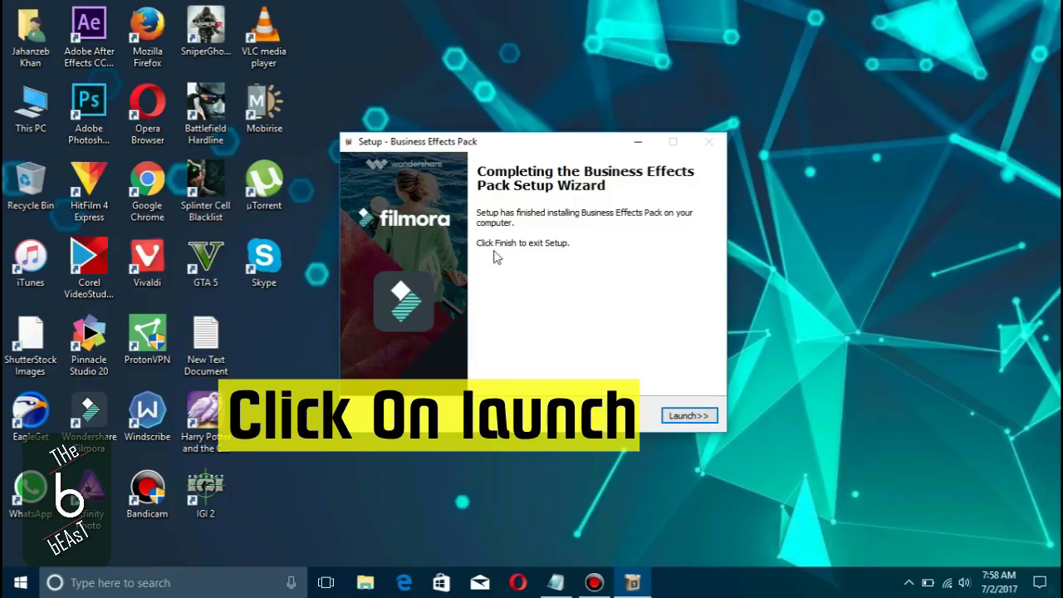
{"action": "left_click", "coordinate": [689, 416]}
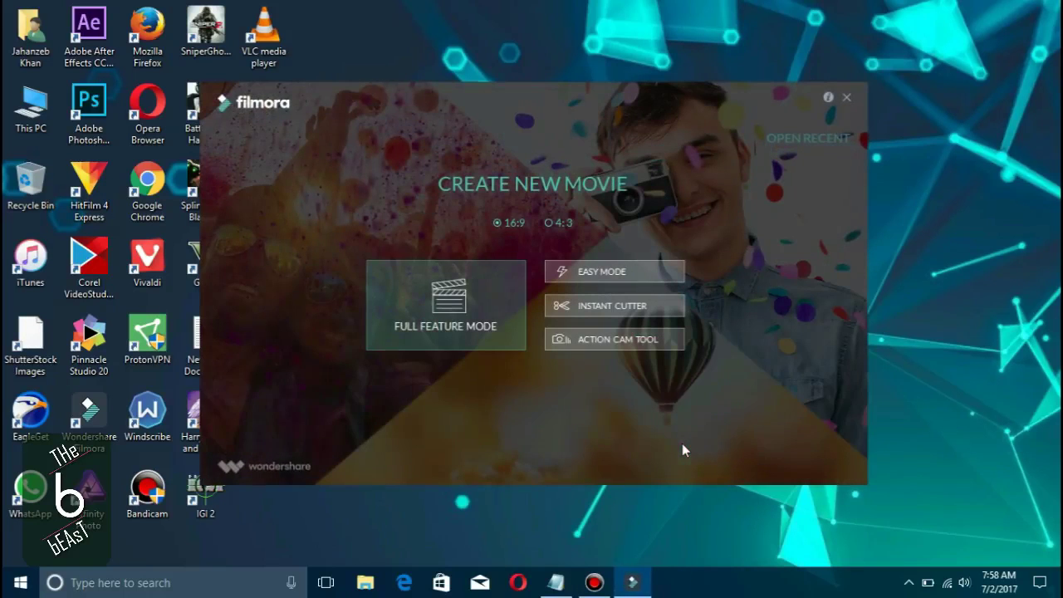
- Enter Full Feature Mode at 16:9 and display the Business category of elements
{"action": "left_click", "coordinate": [451, 312]}
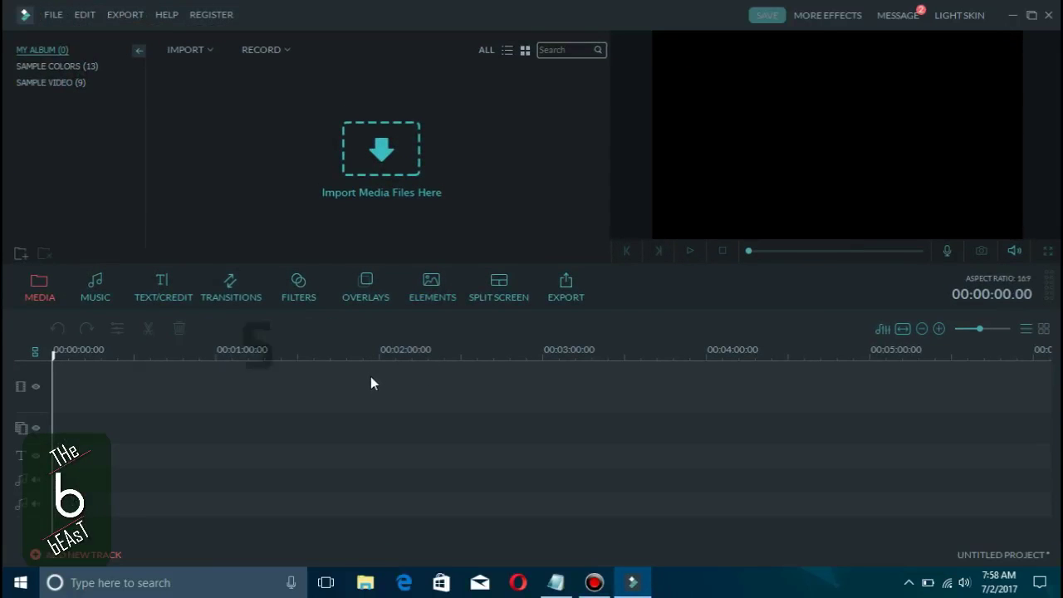
{"action": "left_click", "coordinate": [434, 291]}
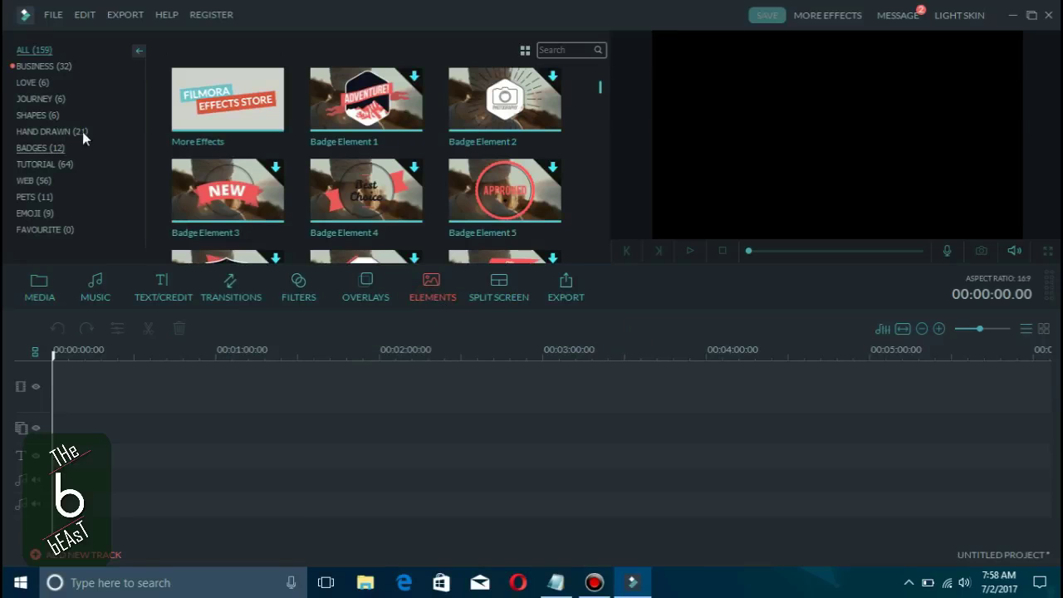
{"action": "left_click", "coordinate": [48, 68]}
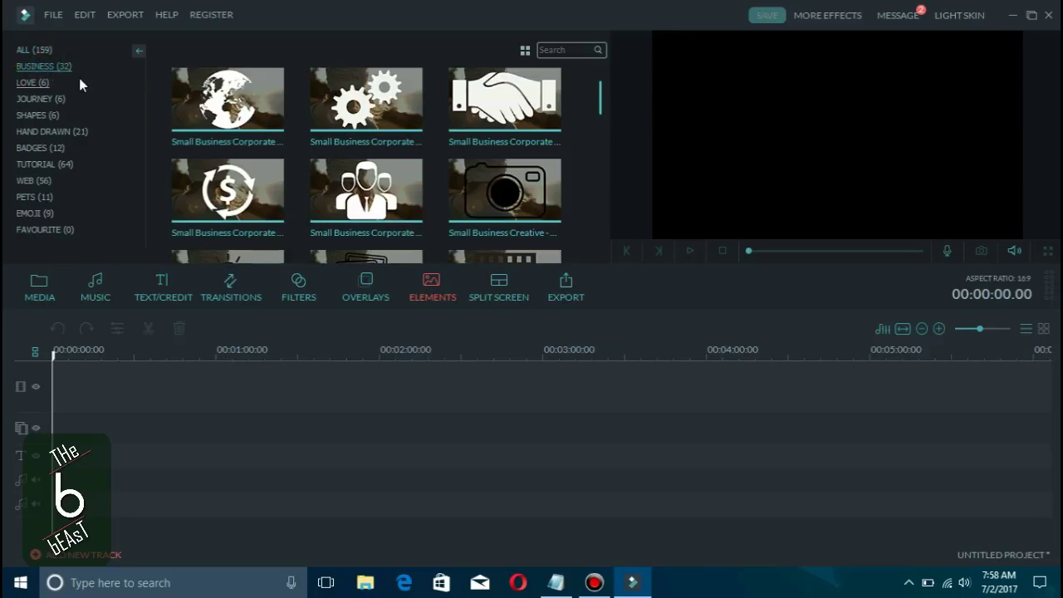
- Preview several Business elements: the white globe, the stacked pictures and the green plant badge
{"action": "left_click", "coordinate": [256, 120]}
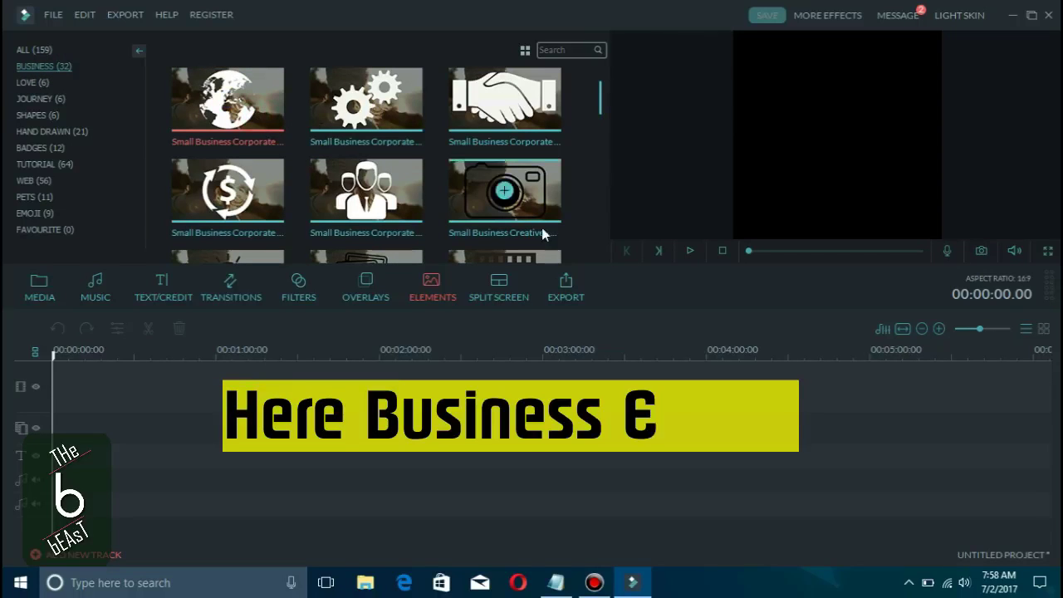
{"action": "left_click", "coordinate": [690, 251]}
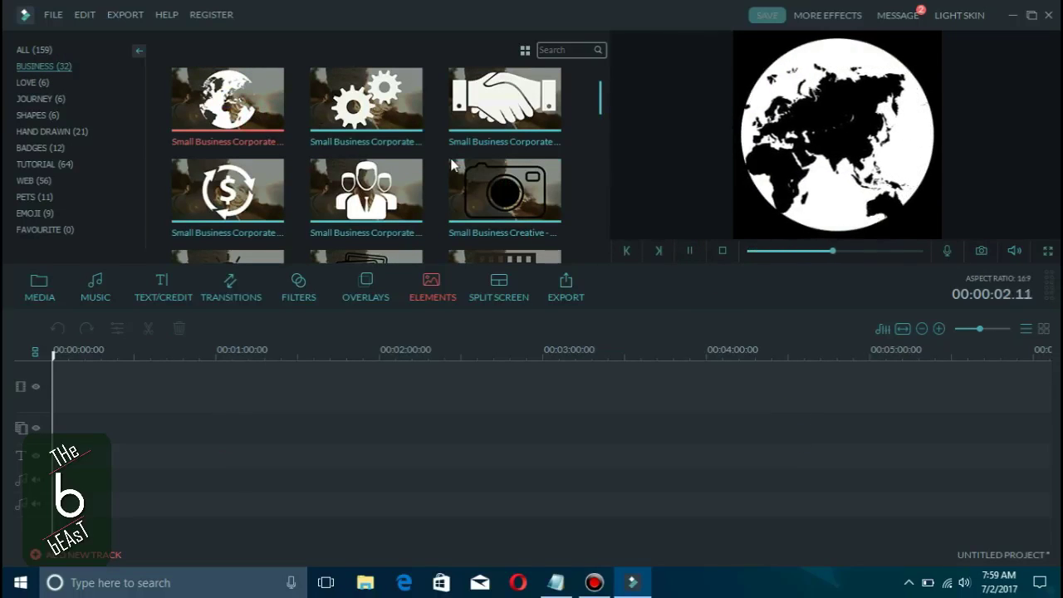
{"action": "scroll", "coordinate": [451, 167], "scroll_direction": "down", "scroll_amount": 1}
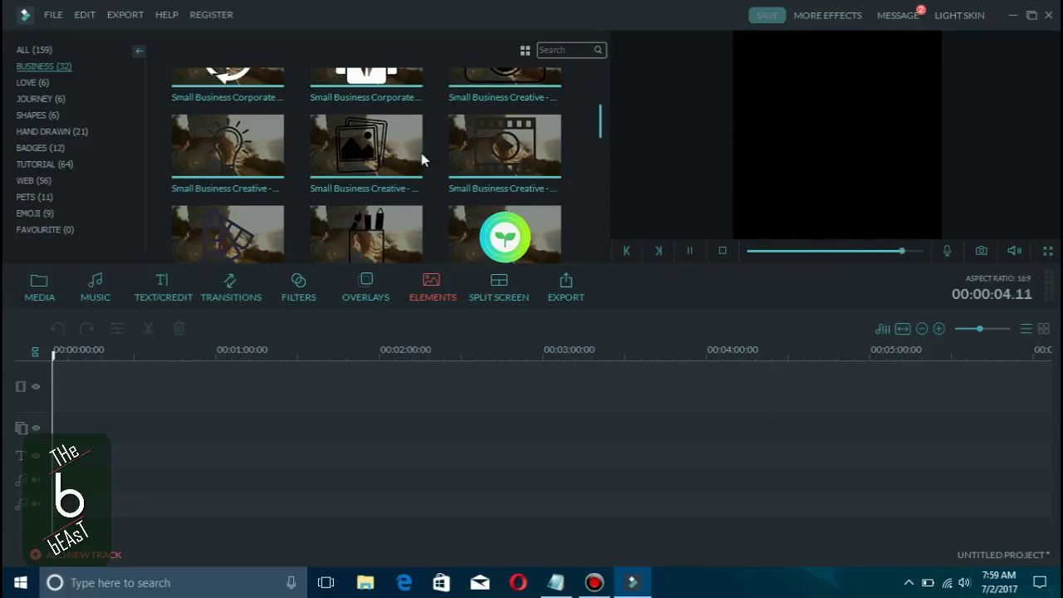
{"action": "left_click", "coordinate": [411, 158]}
{"action": "left_click", "coordinate": [688, 251]}
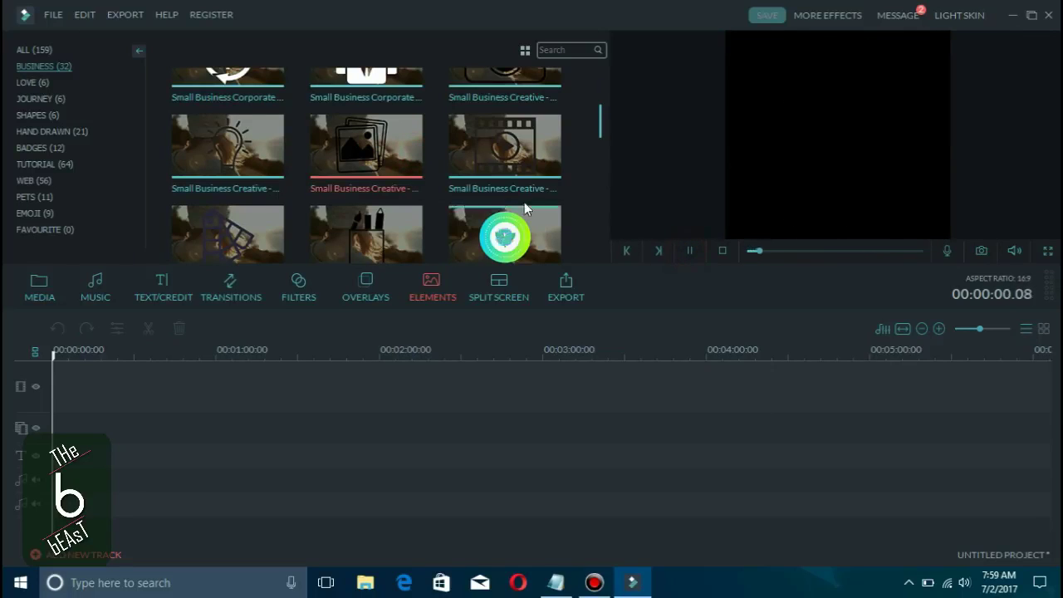
{"action": "scroll", "coordinate": [486, 186], "scroll_direction": "down", "scroll_amount": 1}
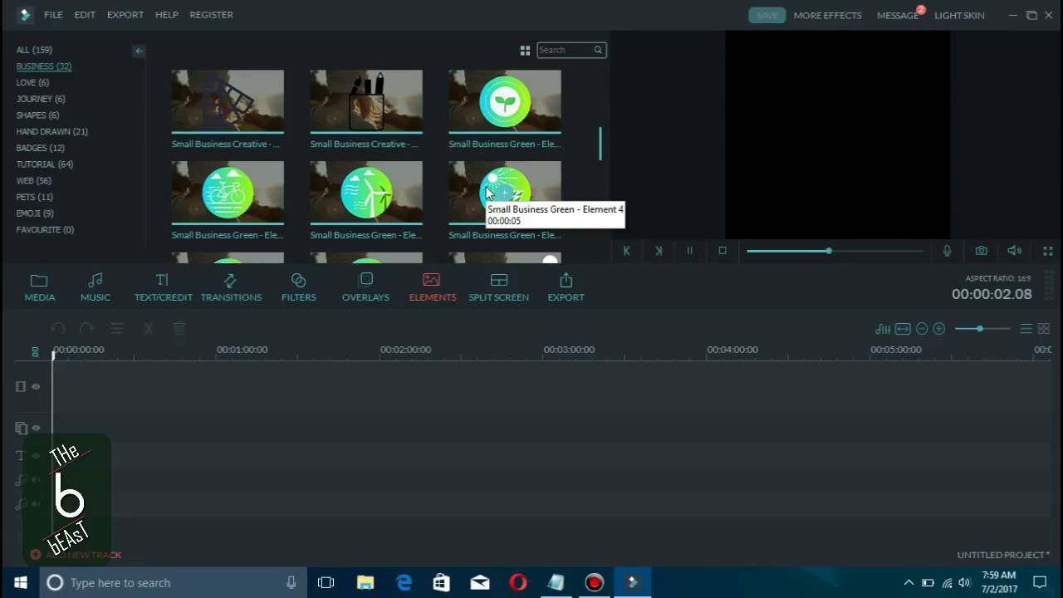
{"action": "left_click", "coordinate": [544, 133]}
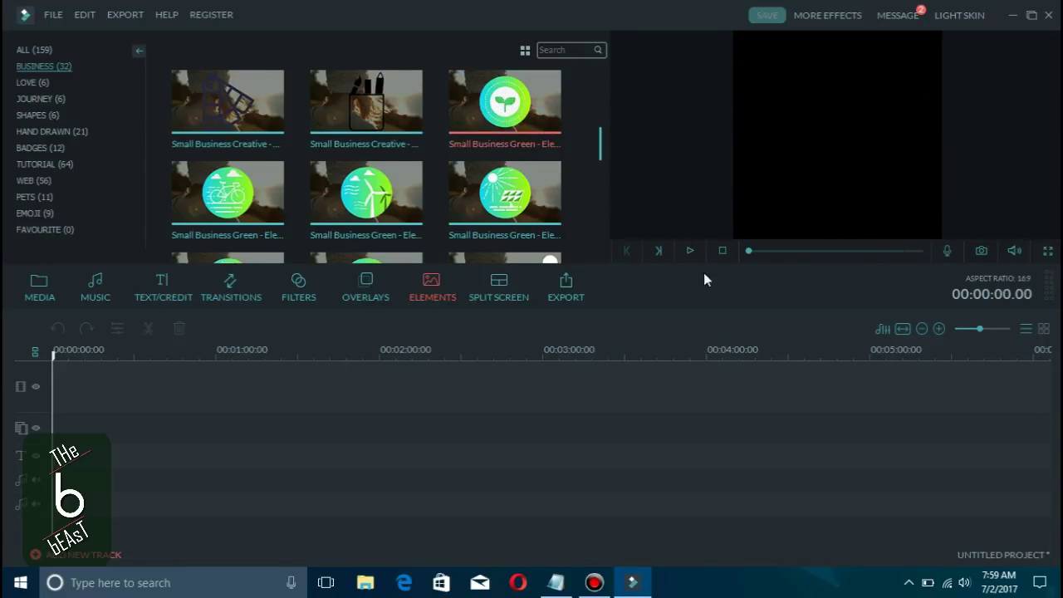
{"action": "left_click", "coordinate": [693, 251]}
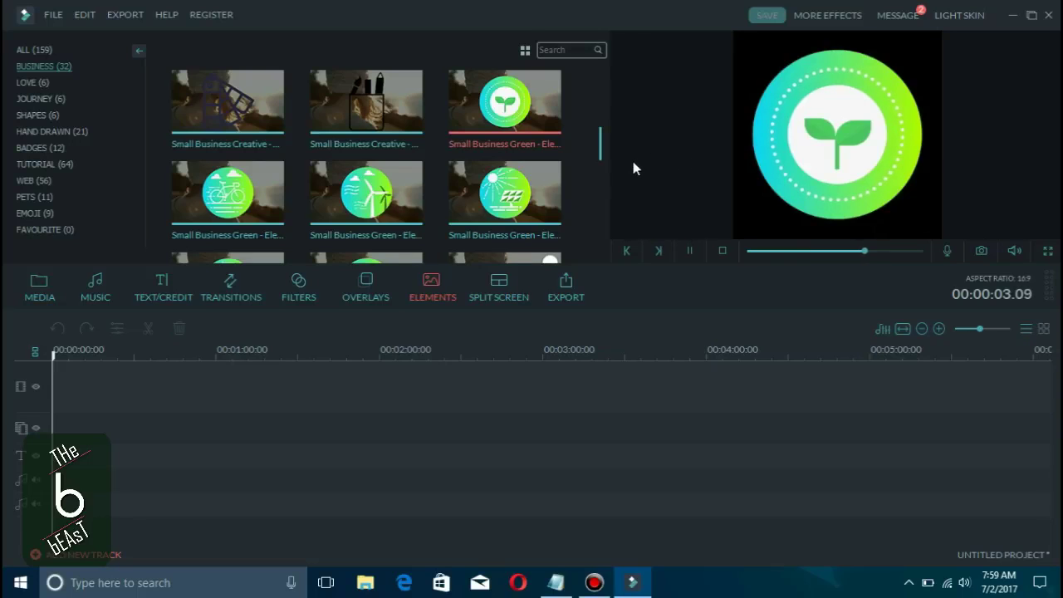
- Preview the 24h phone element at the end of the Business category and place it on the overlay track at about 00:01:37
{"action": "scroll", "coordinate": [594, 171], "scroll_direction": "down", "scroll_amount": 3}
{"action": "scroll", "coordinate": [584, 172], "scroll_direction": "down", "scroll_amount": 2}
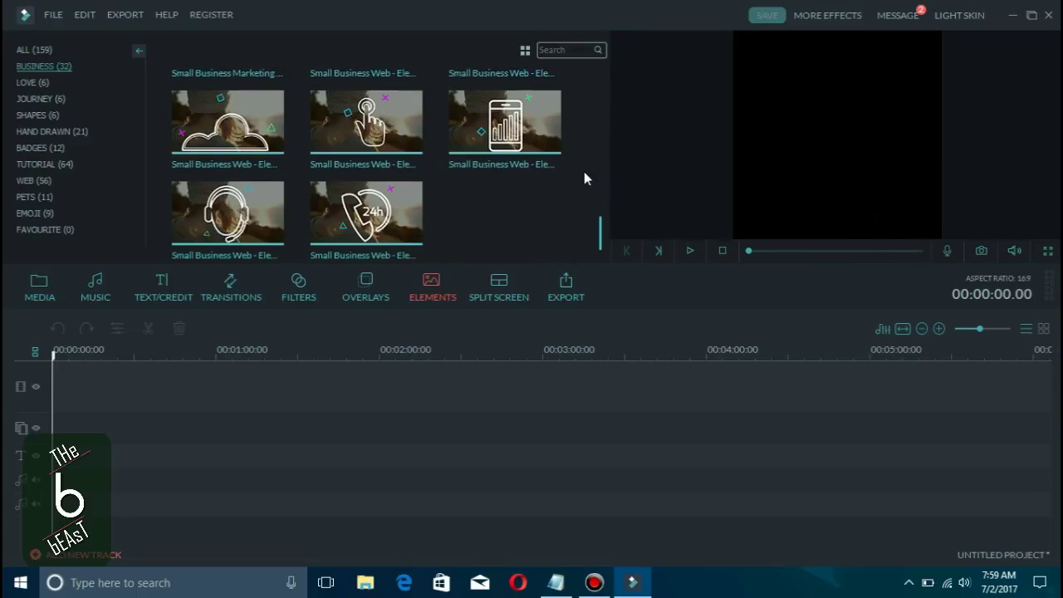
{"action": "left_click", "coordinate": [692, 251]}
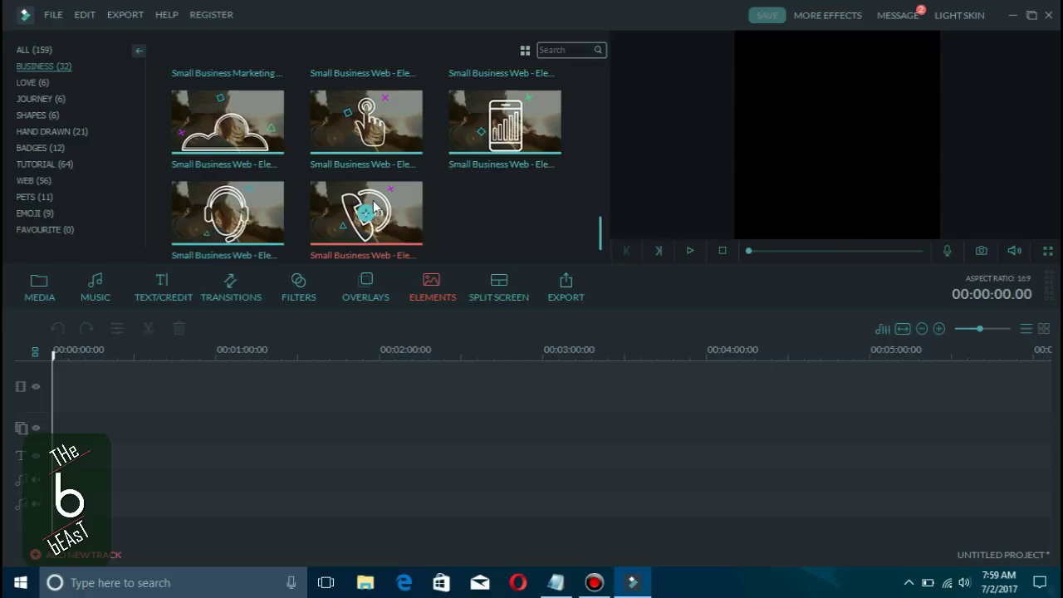
{"action": "left_click_drag", "start_coordinate": [374, 207], "coordinate": [320, 427]}
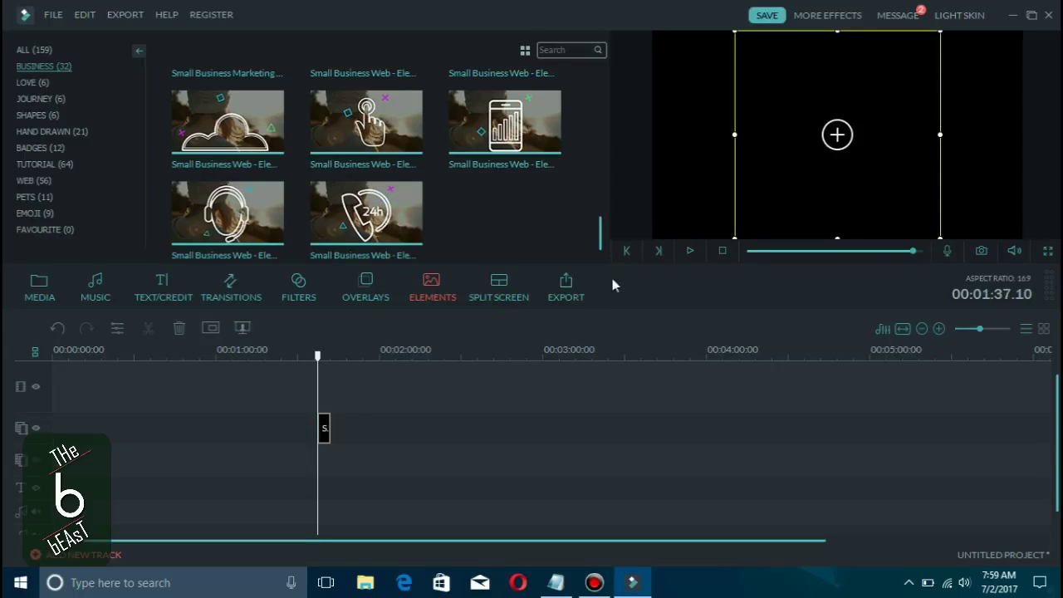
- Play the placed 24h phone element on the timeline, acknowledging the preview notice
{"action": "left_click", "coordinate": [689, 252]}
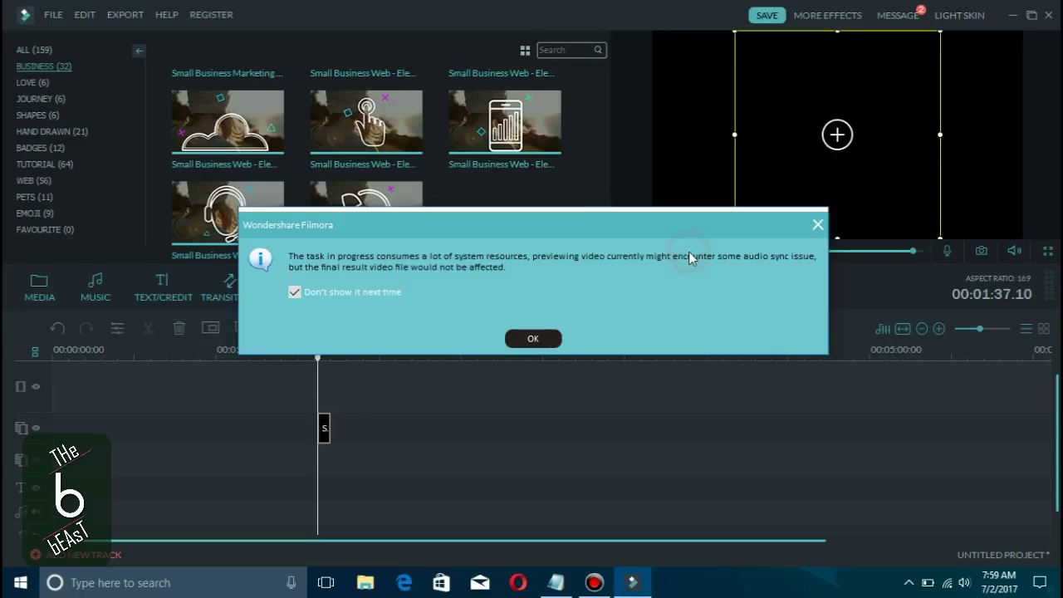
{"action": "left_click", "coordinate": [533, 338]}
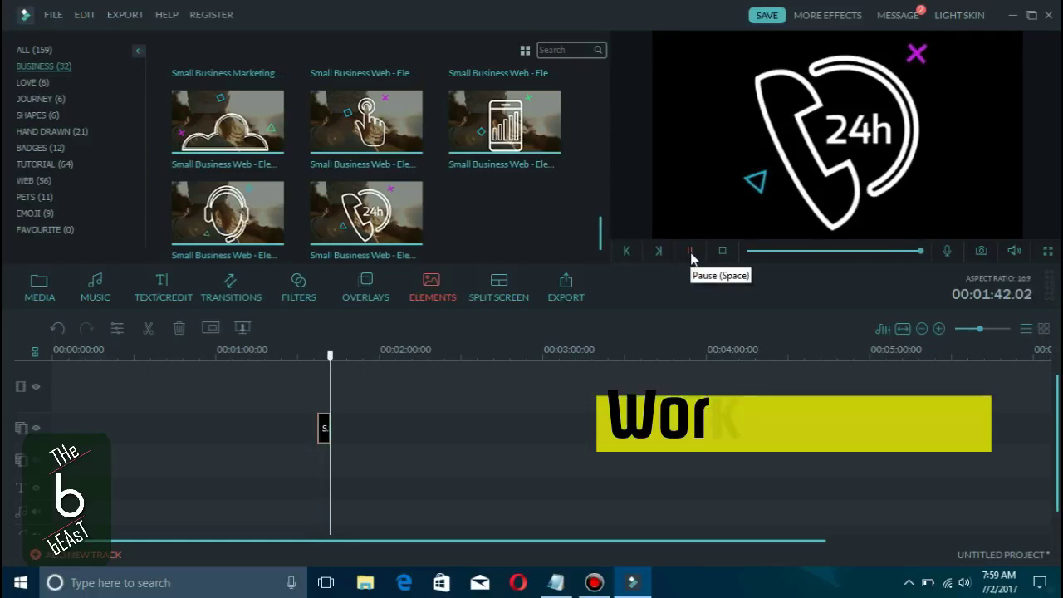
{"action": "left_click", "coordinate": [691, 252]}
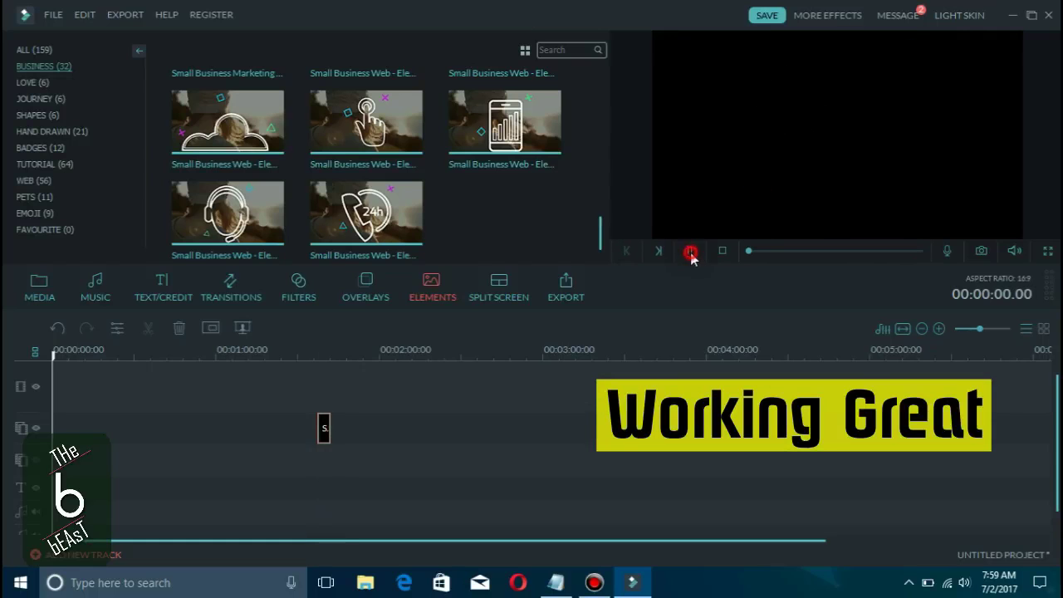
- Switch to the Notepad list of effects links, highlight the opening note about turning off the ads-blocker, and minimize the document
{"action": "left_click", "coordinate": [1014, 17]}
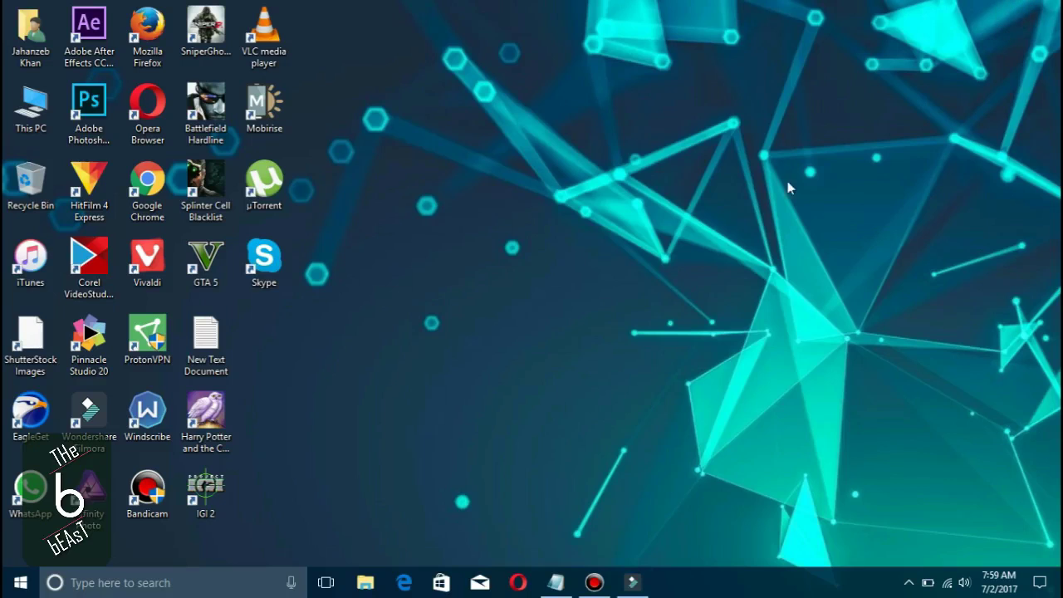
{"action": "left_click", "coordinate": [556, 582]}
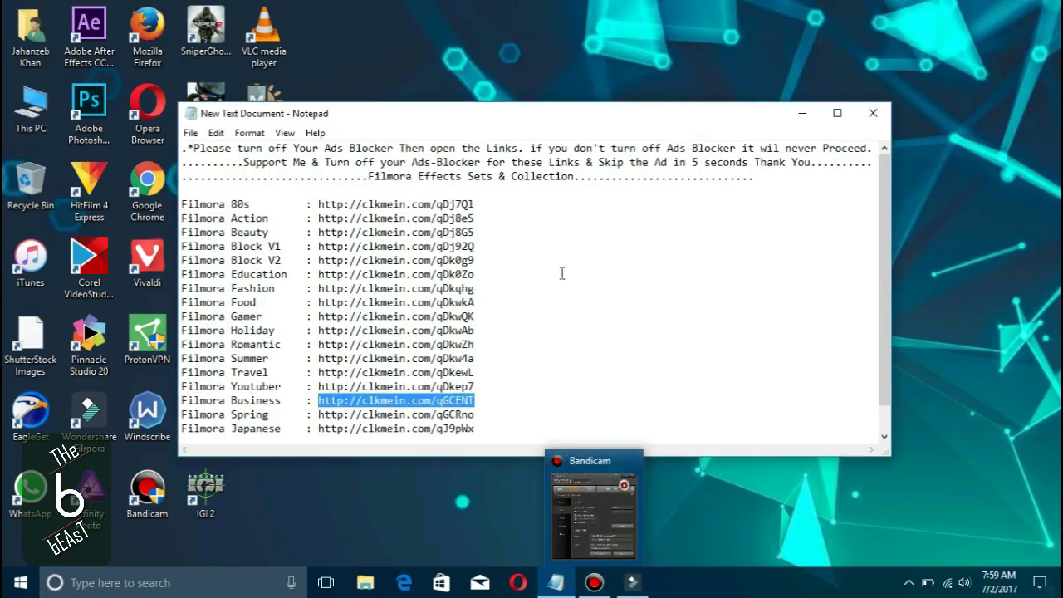
{"action": "left_click", "coordinate": [549, 249]}
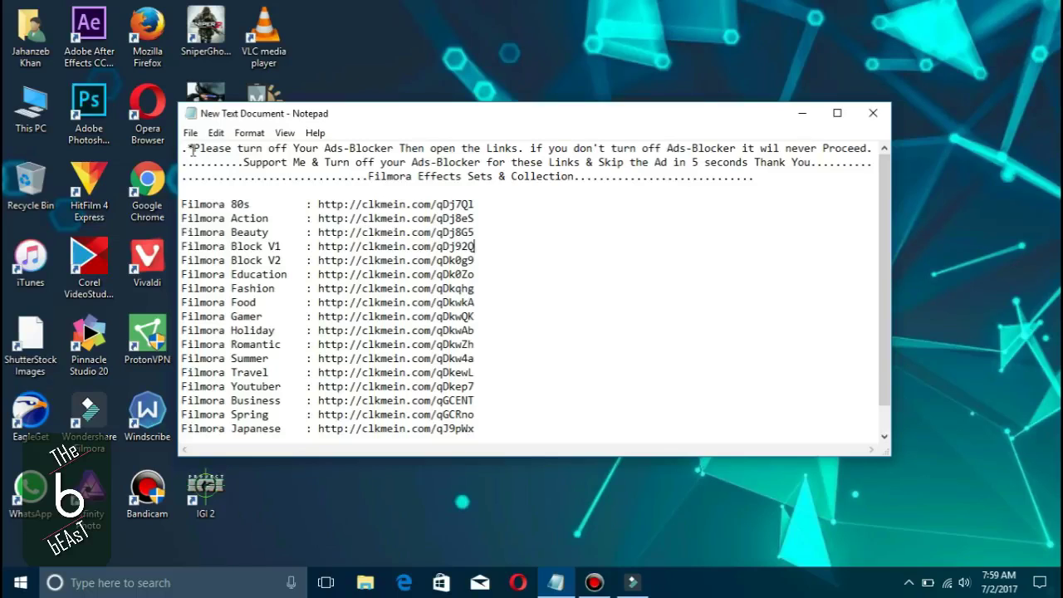
{"action": "left_click_drag", "start_coordinate": [192, 150], "coordinate": [856, 143]}
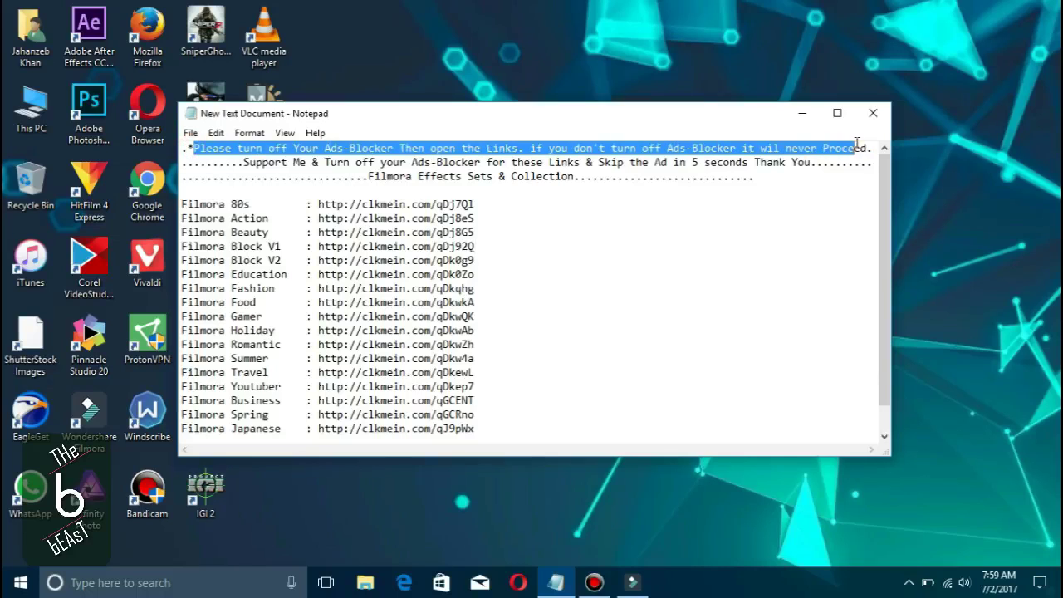
{"action": "left_click", "coordinate": [721, 269]}
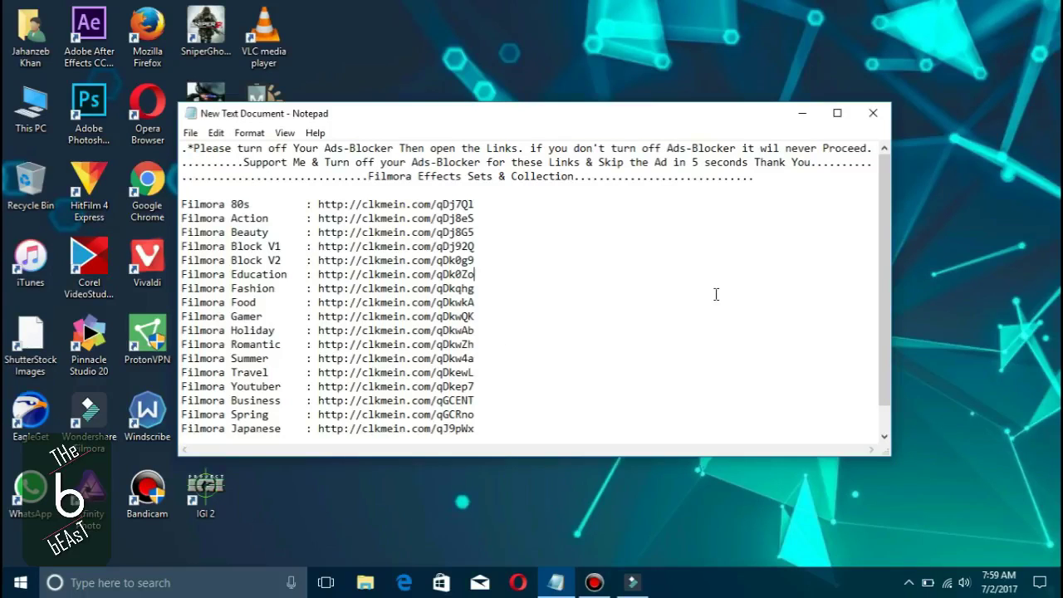
{"action": "left_click", "coordinate": [802, 116]}
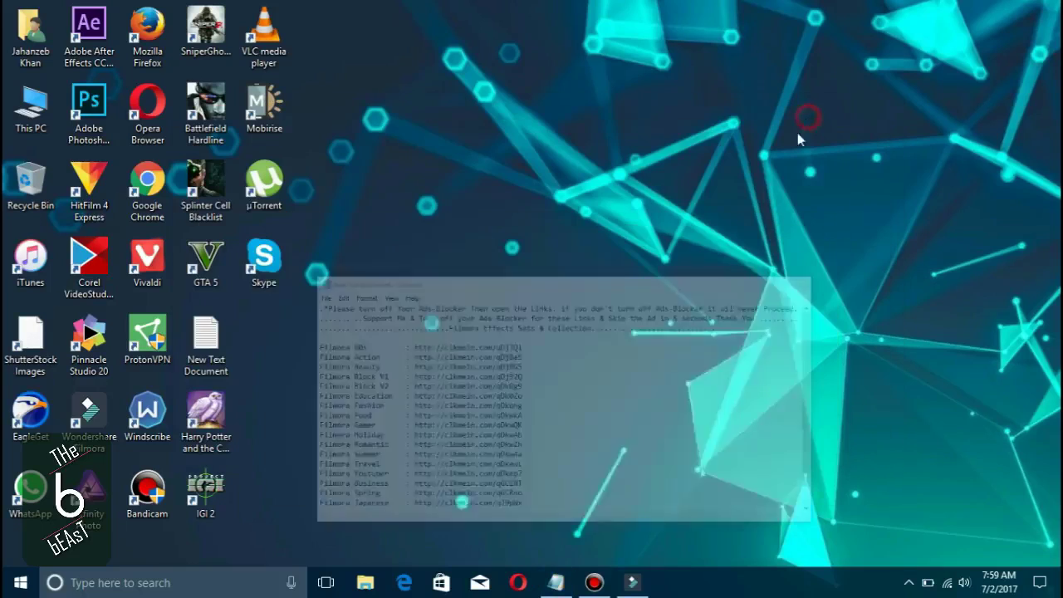